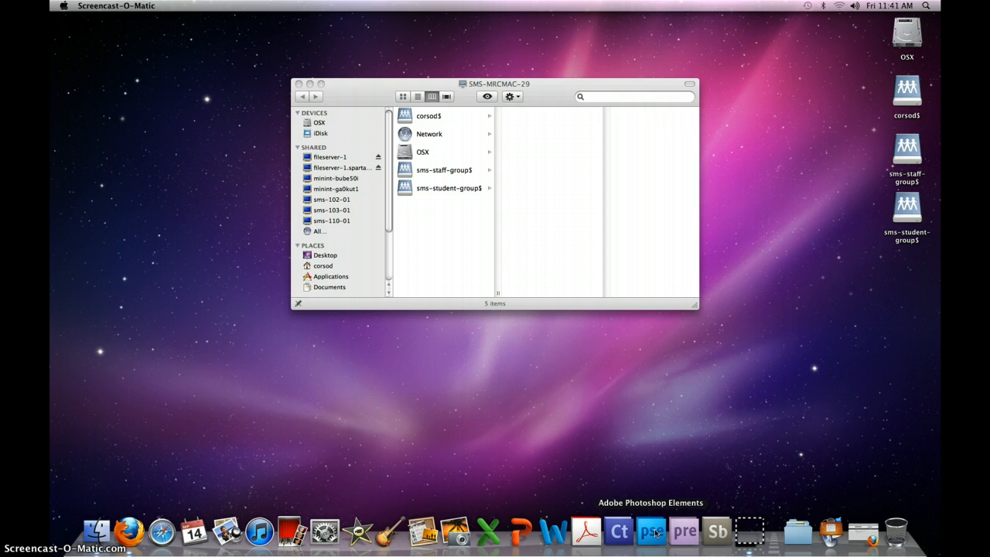
# Step: Launch Photoshop Elements and start opening files from the computer's top level, SMS-MRCMAC-29
pyautogui.click(654, 532)
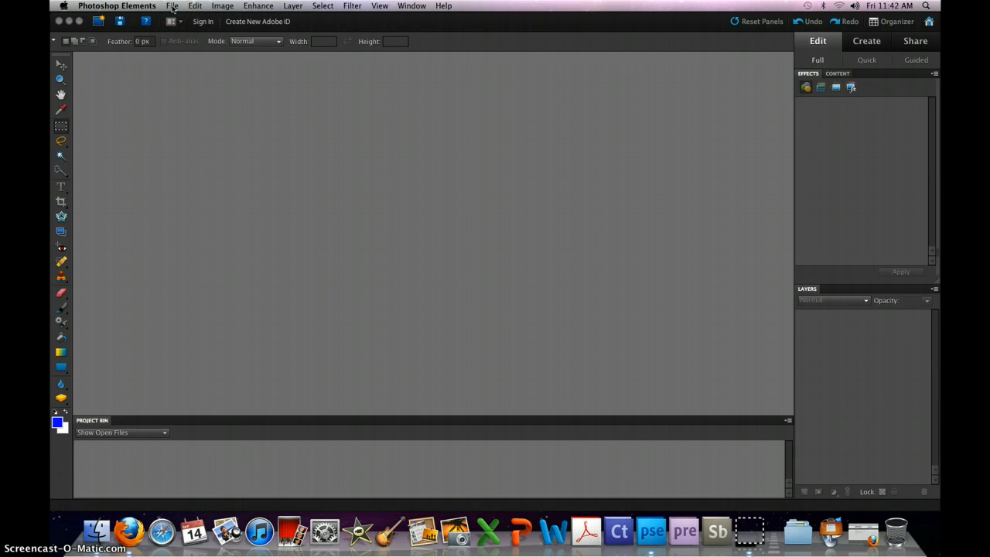
pyautogui.click(173, 7)
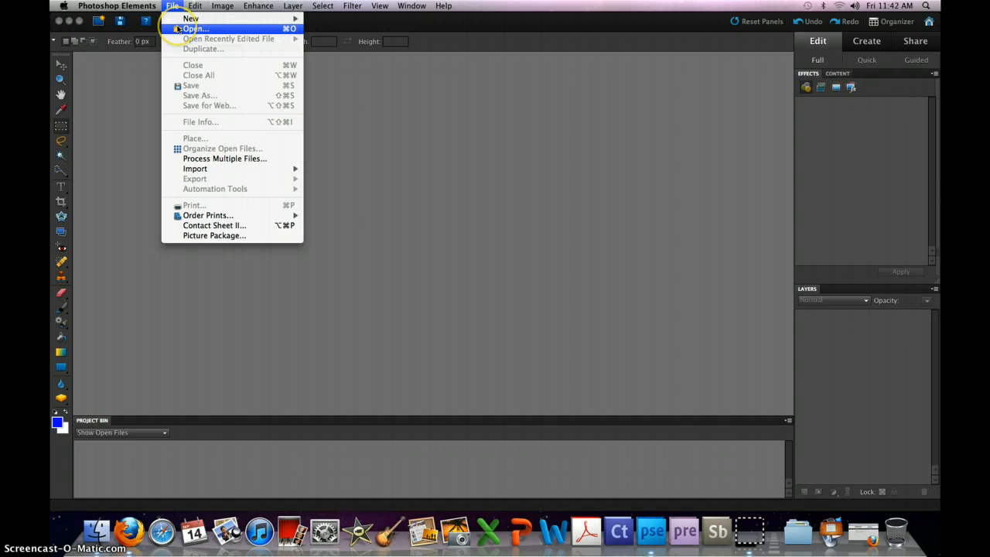
pyautogui.click(176, 29)
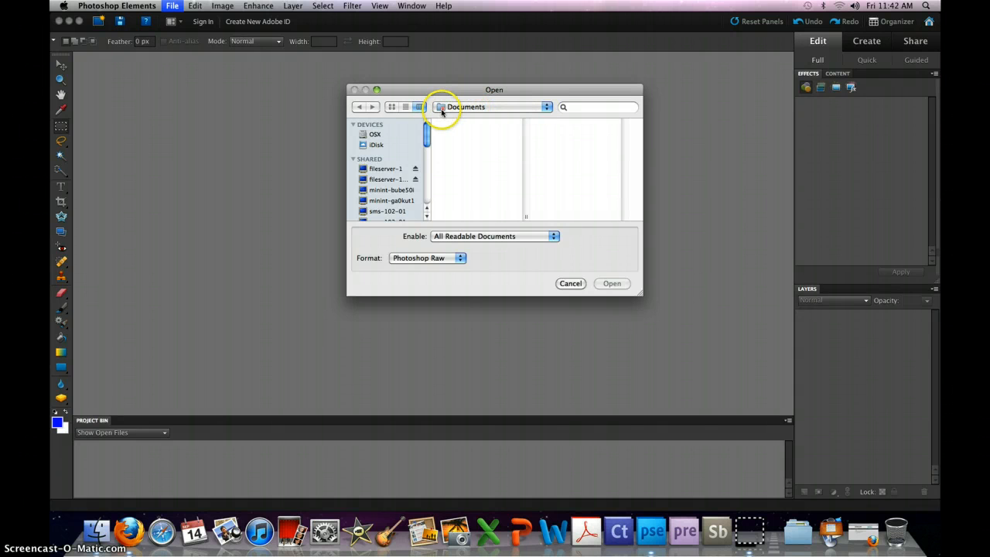
pyautogui.click(547, 107)
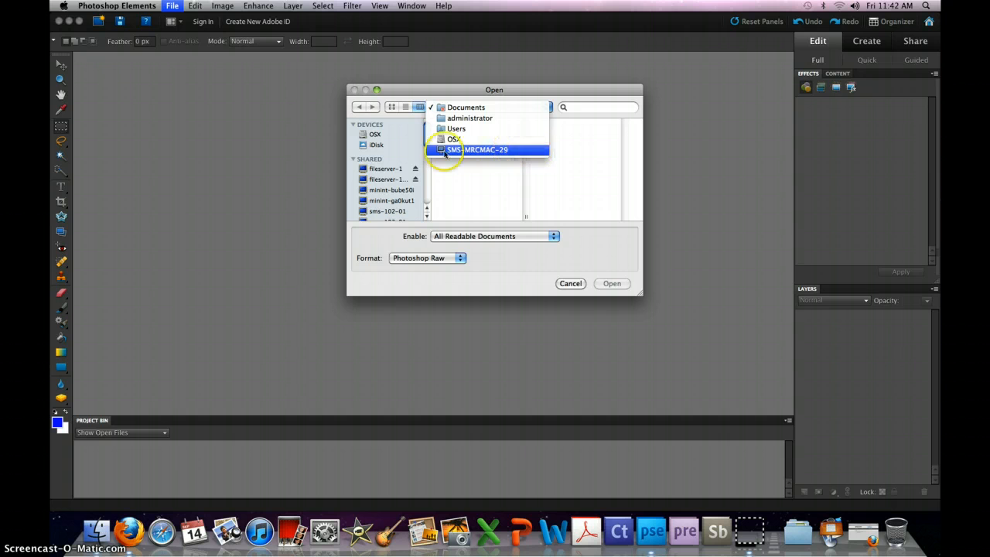
pyautogui.click(495, 151)
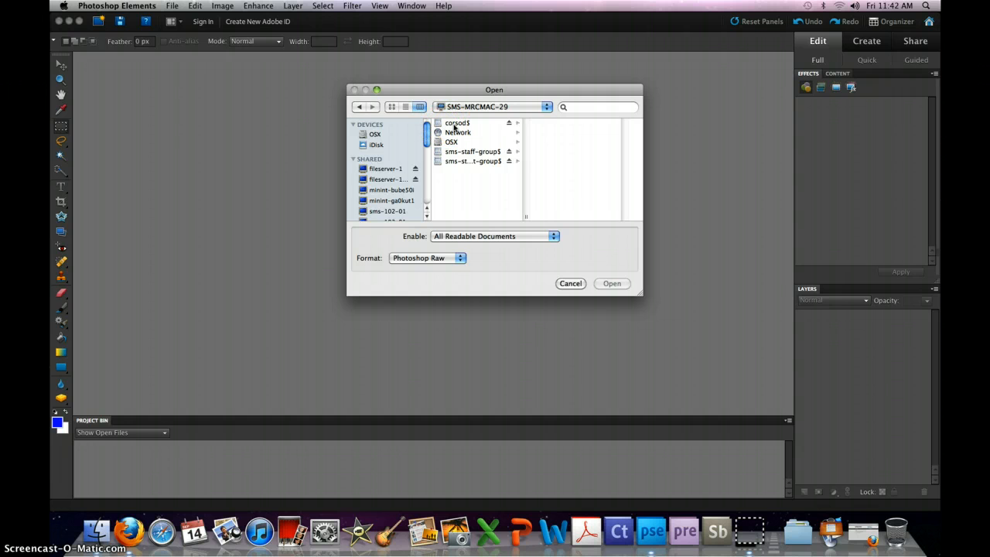
# Step: Browse the personal network share to the final folder inside _GRAPHIC DESIGN > ALPHABET
pyautogui.click(454, 123)
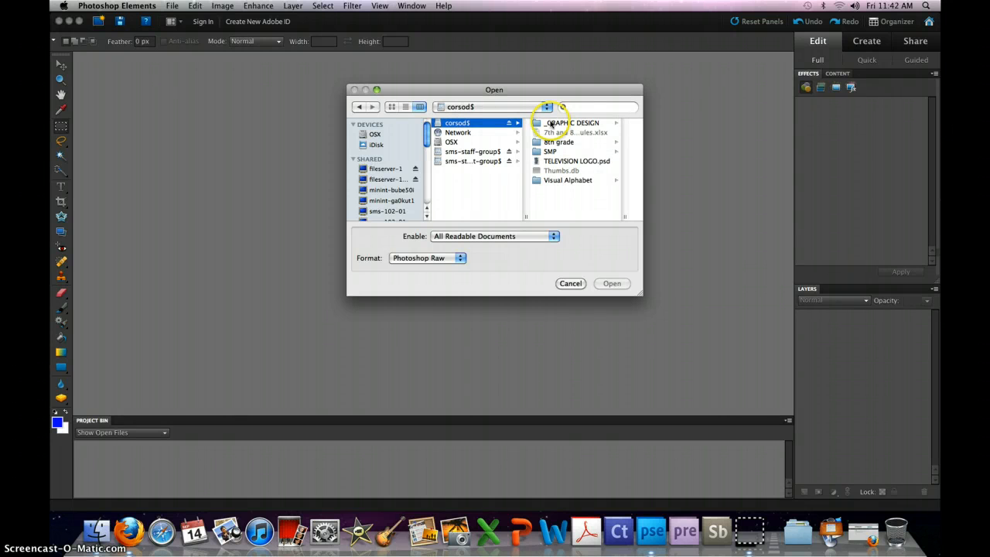
pyautogui.click(560, 124)
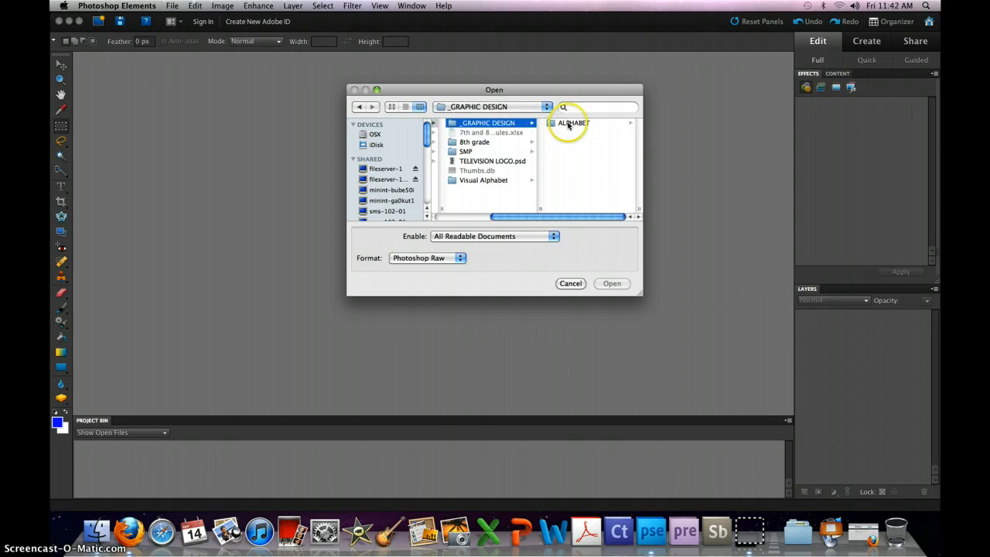
pyautogui.click(567, 124)
pyautogui.click(567, 124)
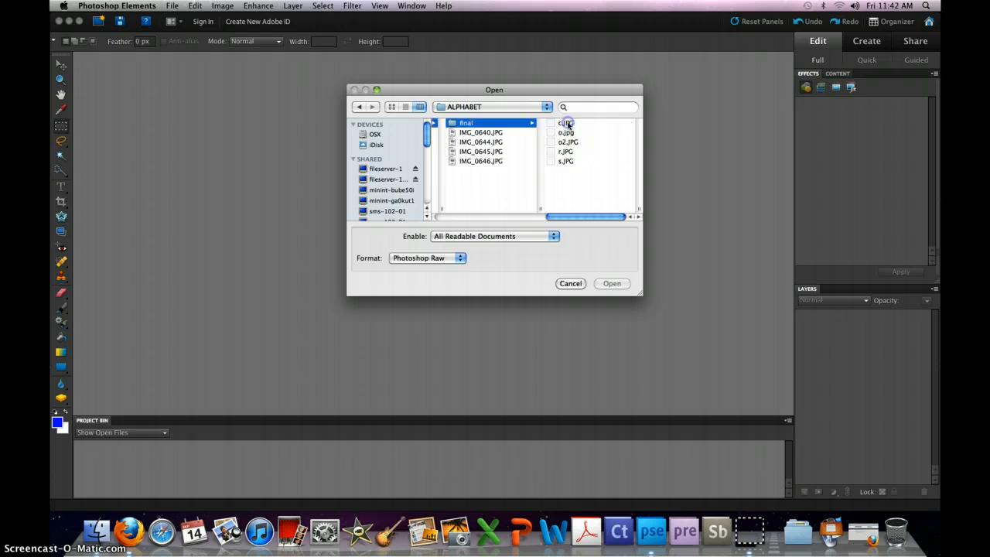
pyautogui.click(568, 123)
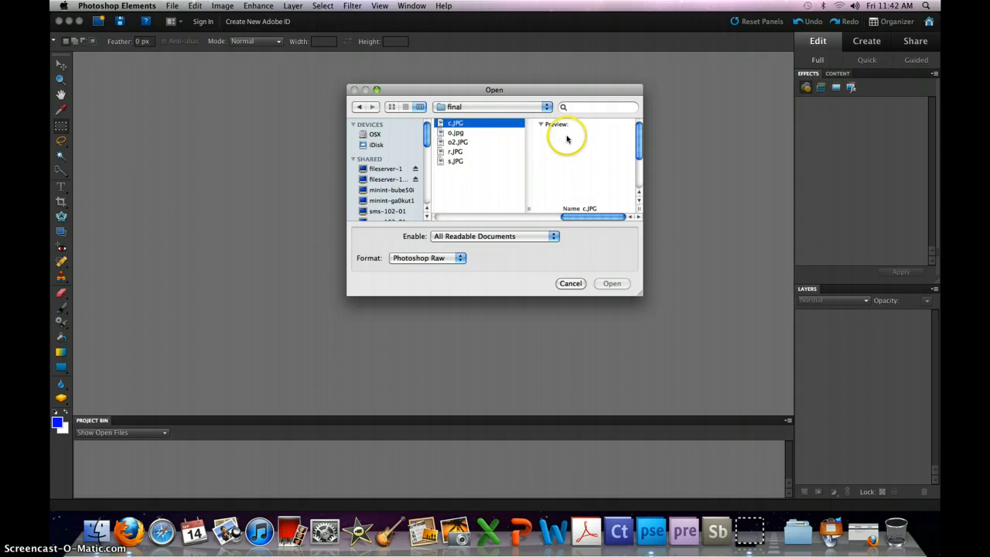
pyautogui.click(475, 175)
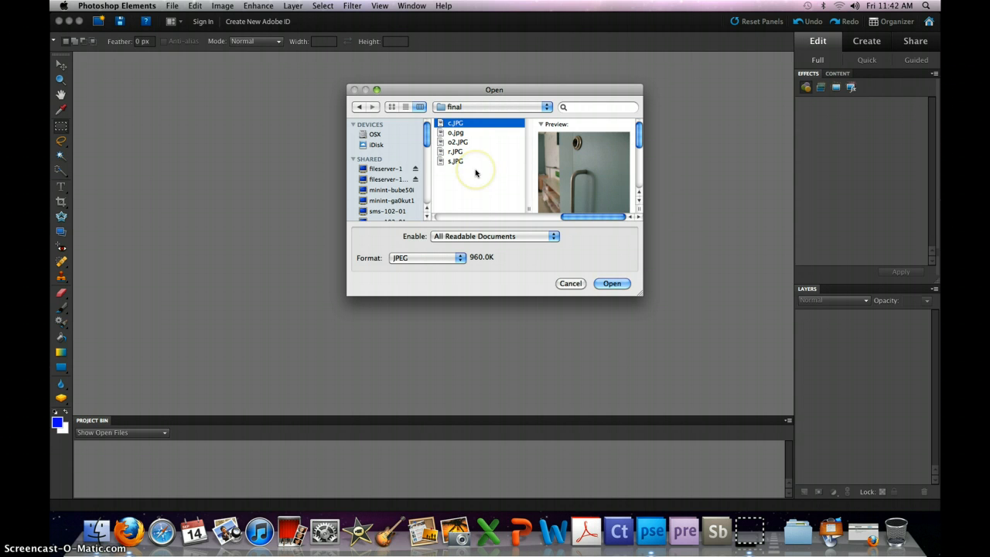
pyautogui.press('super+a')
pyautogui.click(478, 173)
pyautogui.click(614, 284)
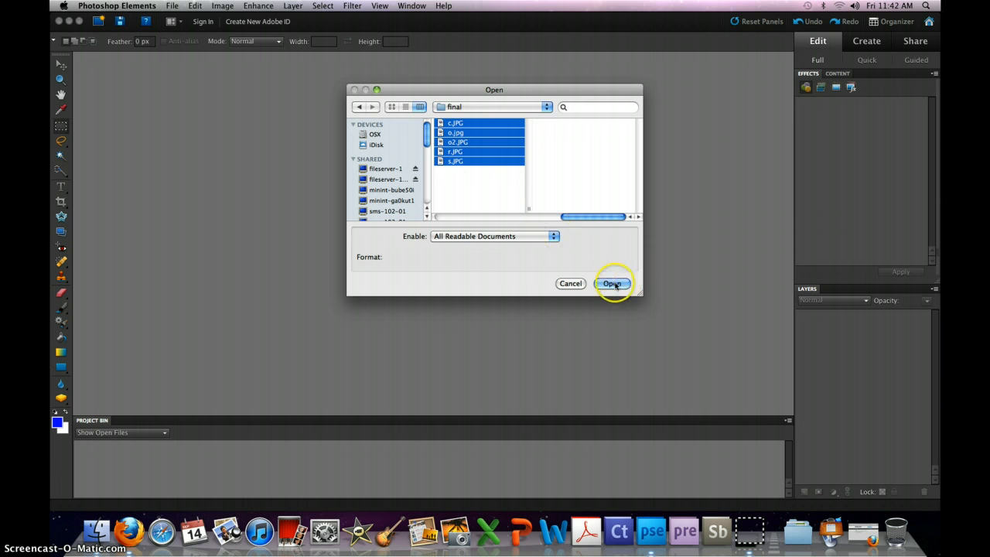
pyautogui.click(475, 182)
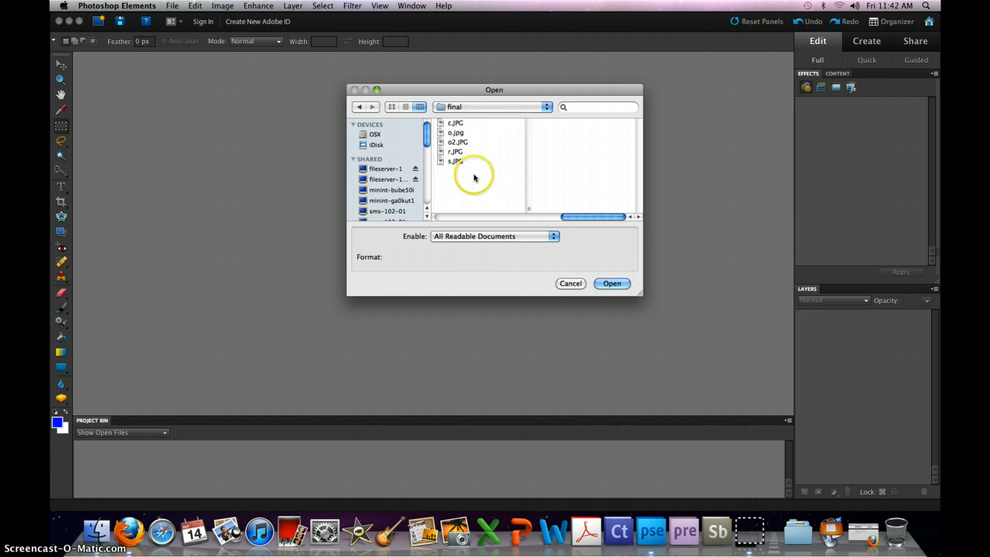
# Step: Select c.JPG, o.jpg, o2.JPG, r.JPG and s.JPG together and open them all
pyautogui.click(546, 123)
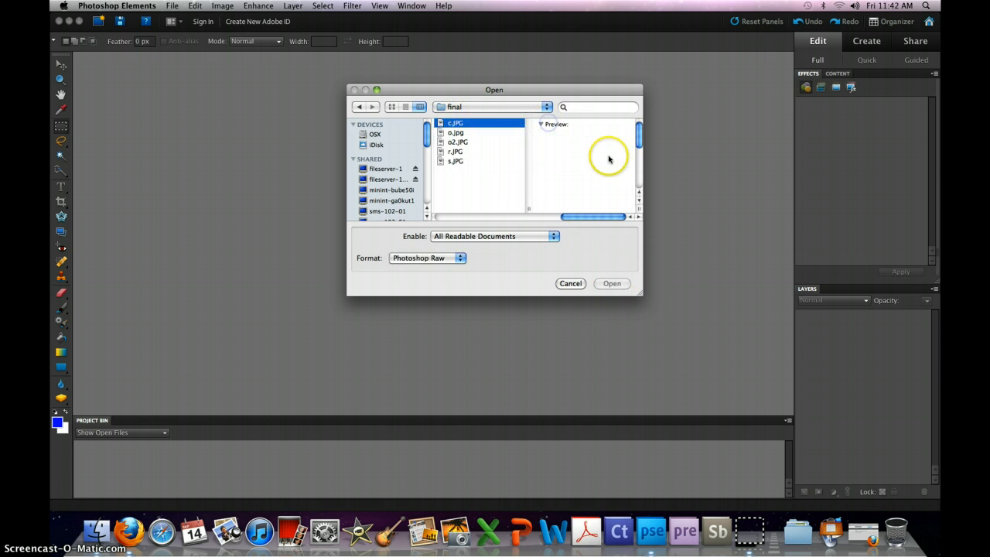
pyautogui.keyDown('super'); pyautogui.click(454, 133); pyautogui.keyUp('super')
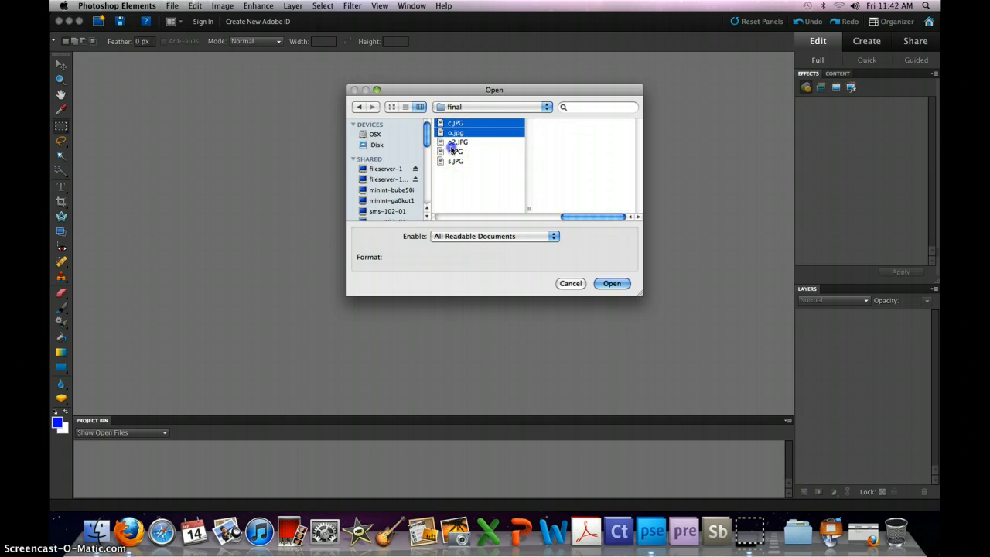
pyautogui.keyDown('super'); pyautogui.click(456, 151); pyautogui.keyUp('super')
pyautogui.keyDown('super'); pyautogui.click(462, 143); pyautogui.keyUp('super')
pyautogui.keyDown('super'); pyautogui.click(457, 162); pyautogui.keyUp('super')
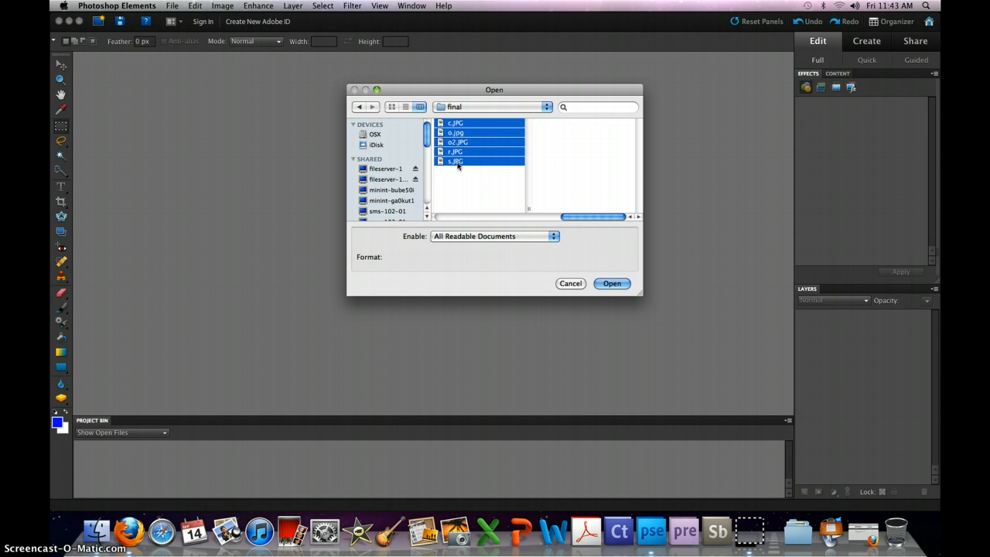
pyautogui.keyDown('super'); pyautogui.click(464, 144); pyautogui.keyUp('super')
pyautogui.keyDown('super'); pyautogui.click(464, 144); pyautogui.keyUp('super')
pyautogui.click(612, 283)
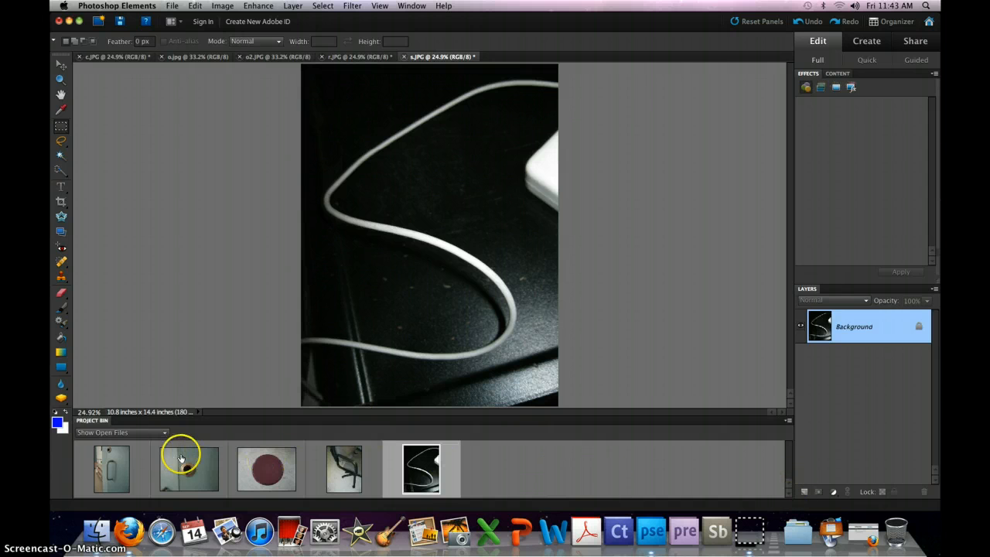
# Step: View the opened letter photos c.JPG, o.jpg, o2.JPG and r.JPG one after another
pyautogui.click(114, 468)
pyautogui.click(204, 472)
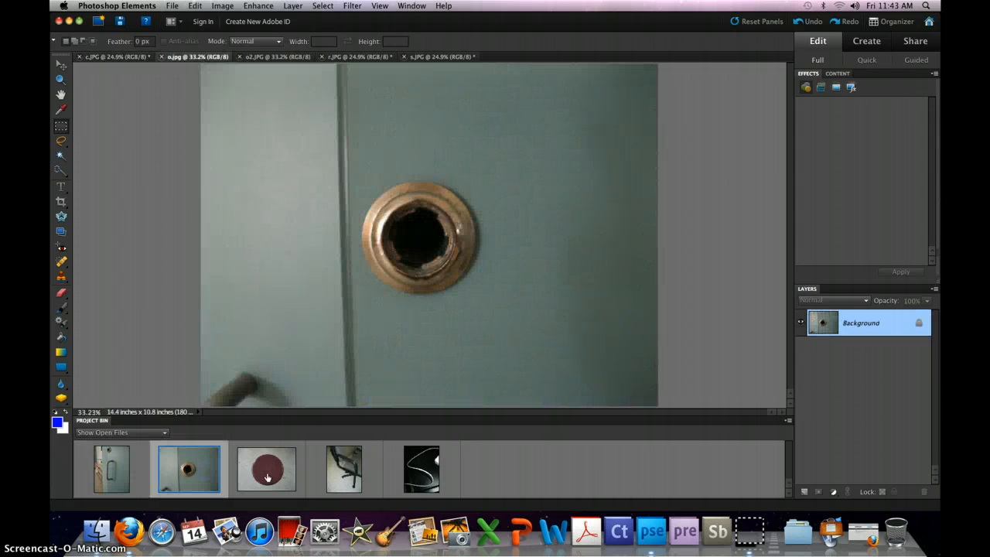
pyautogui.click(266, 477)
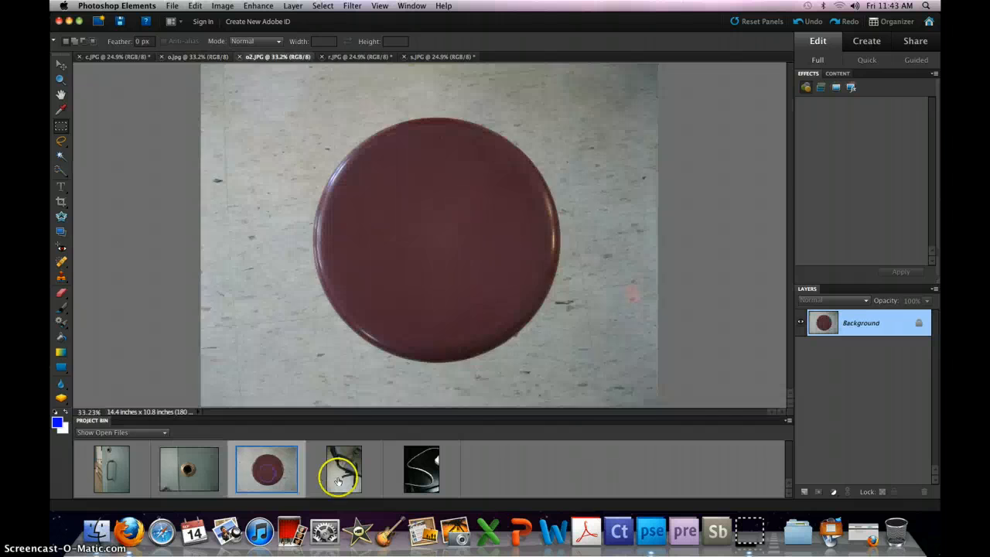
pyautogui.click(344, 472)
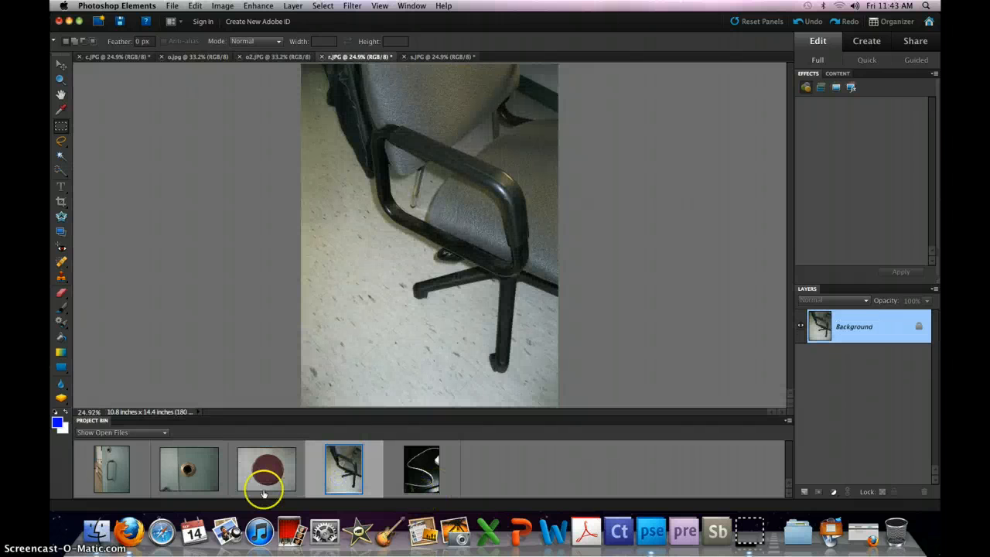
# Step: Bring c.JPG to the front and activate the Crop tool
pyautogui.click(116, 464)
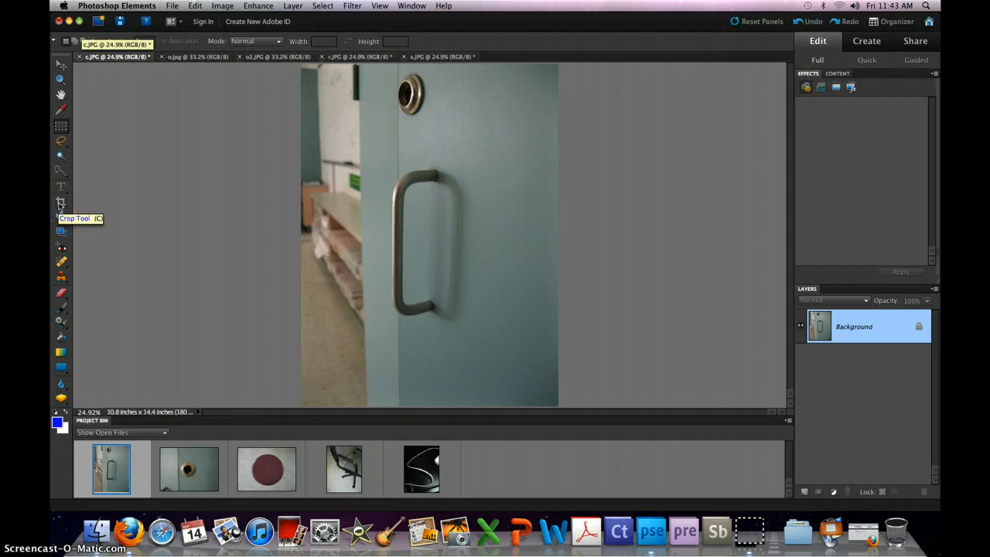
pyautogui.click(135, 182)
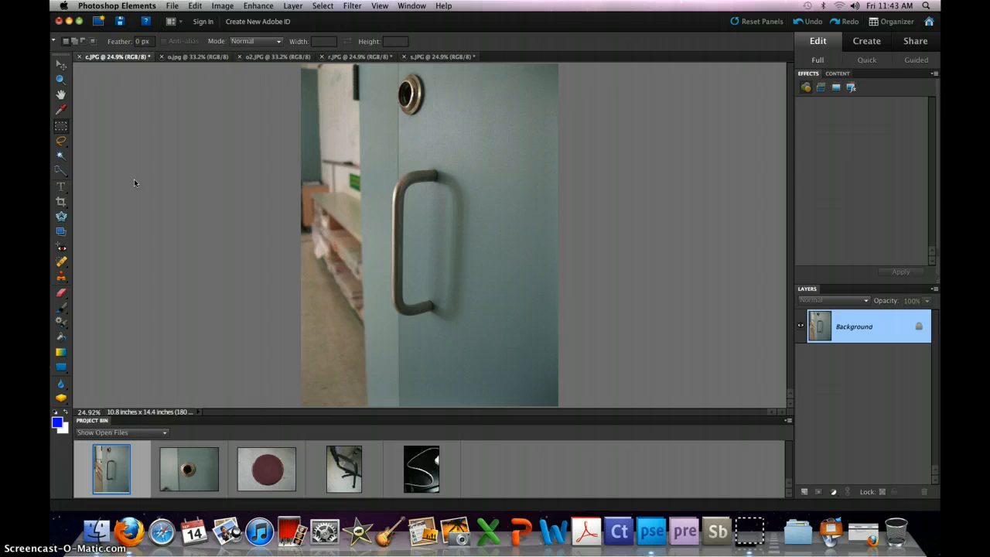
pyautogui.press('c')
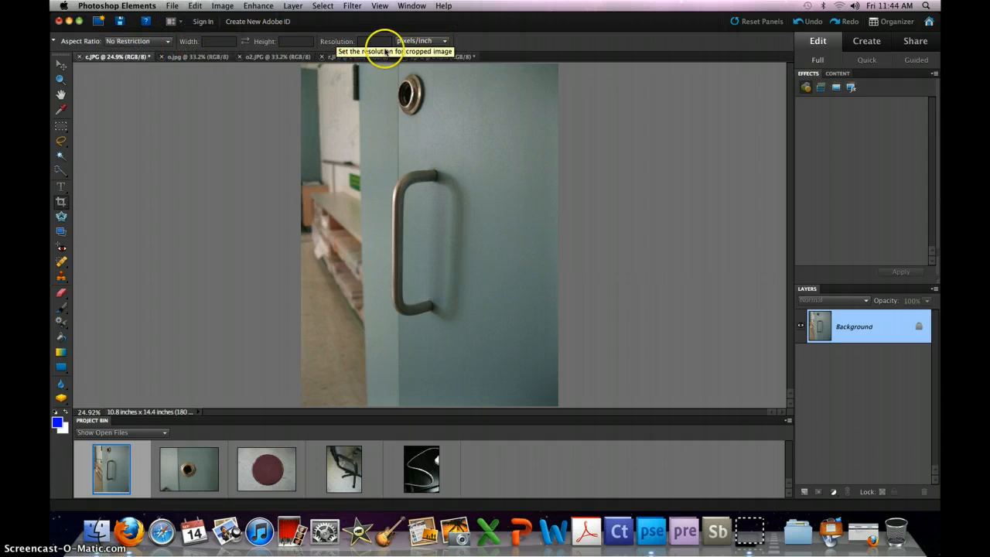
pyautogui.moveTo(338, 90); pyautogui.dragTo(355, 183)
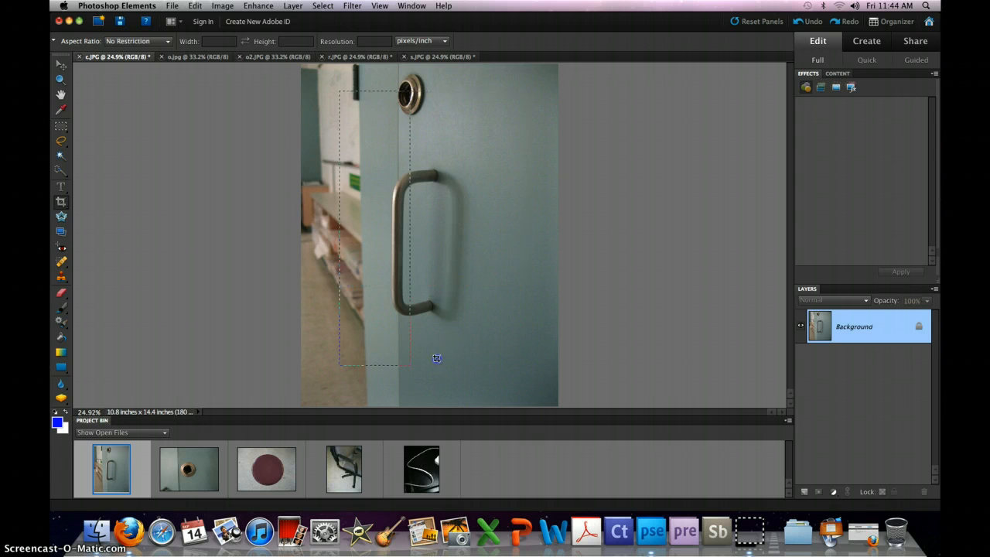
pyautogui.moveTo(521, 341); pyautogui.dragTo(504, 342)
pyautogui.click(505, 347)
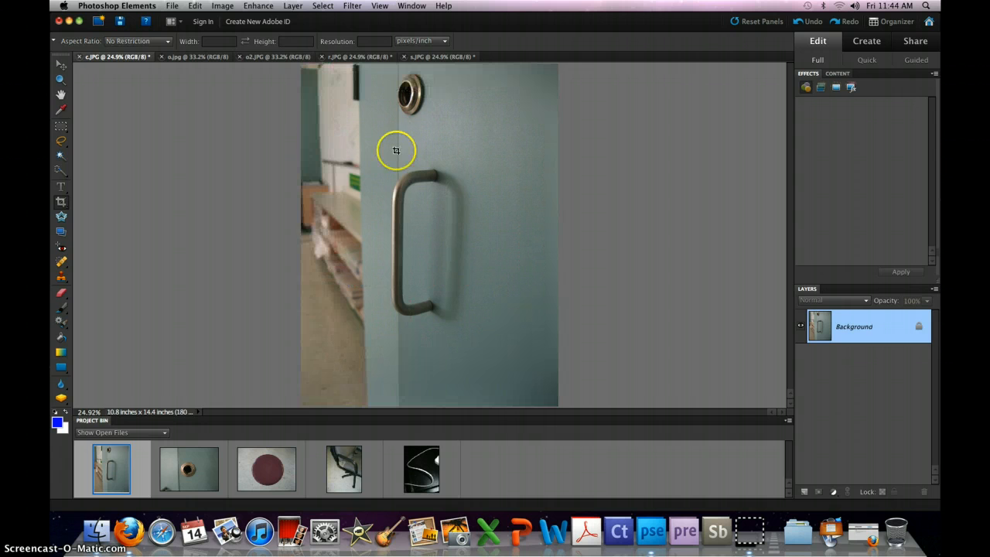
# Step: Set the crop size to 4 in wide by 6 in high with a resolution of 200 pixels/inch
pyautogui.click(221, 41)
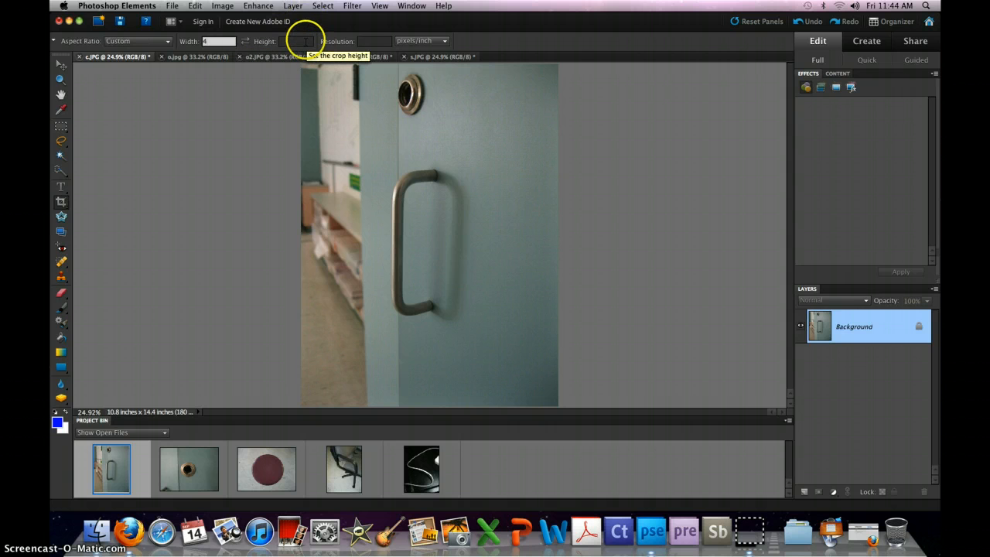
pyautogui.click(304, 38)
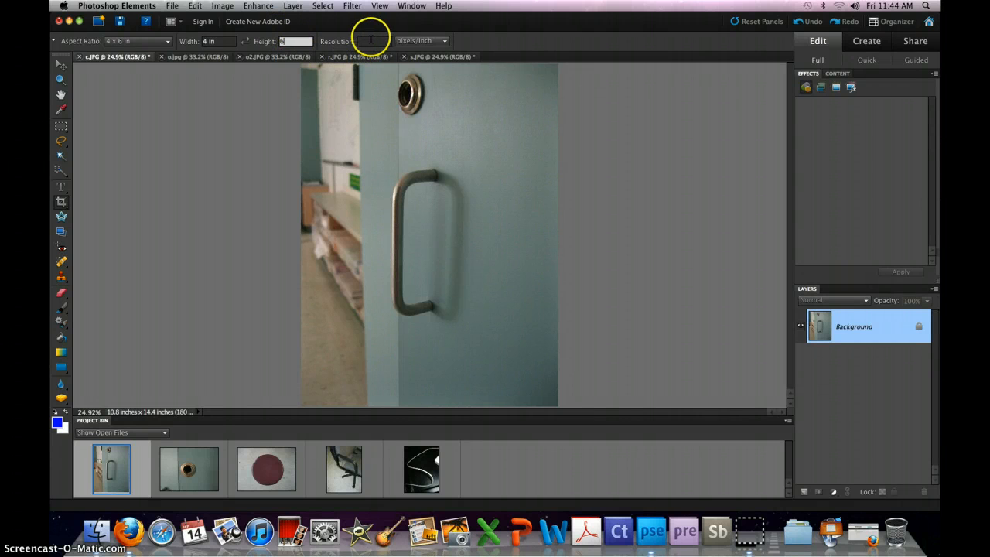
pyautogui.click(371, 39)
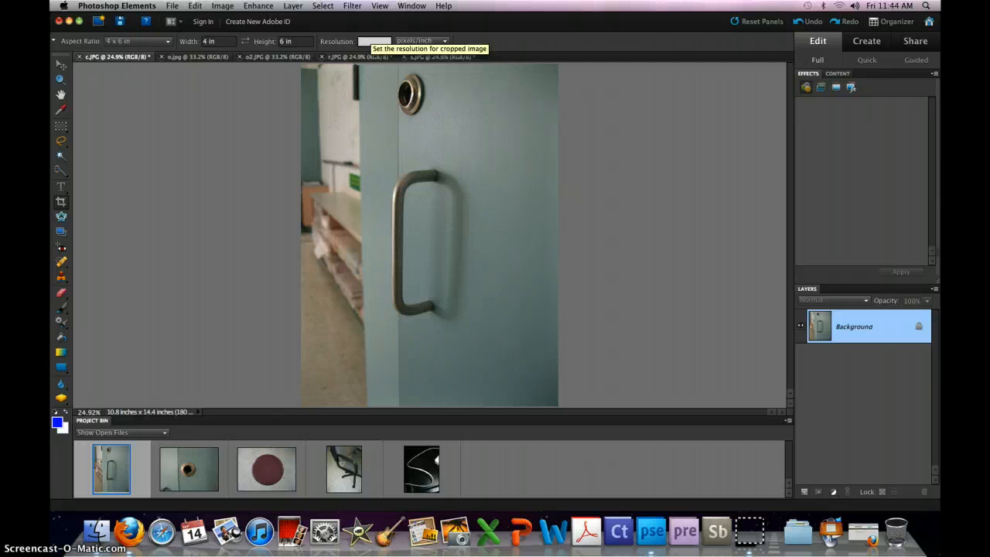
pyautogui.write('200')
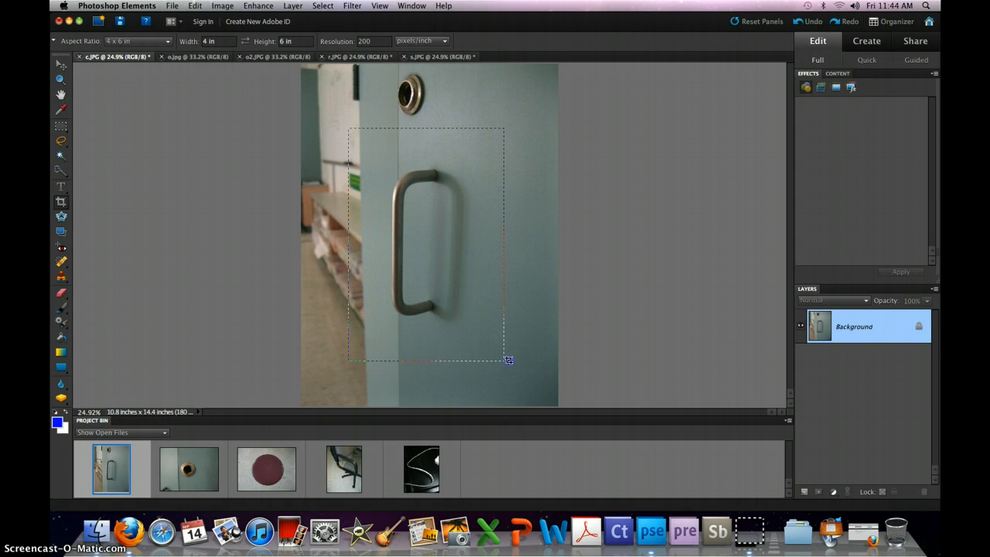
# Step: Draw a 4 x 6 in crop frame around the door handle in c.JPG and tighten it around the C shape
pyautogui.moveTo(508, 359); pyautogui.dragTo(506, 361)
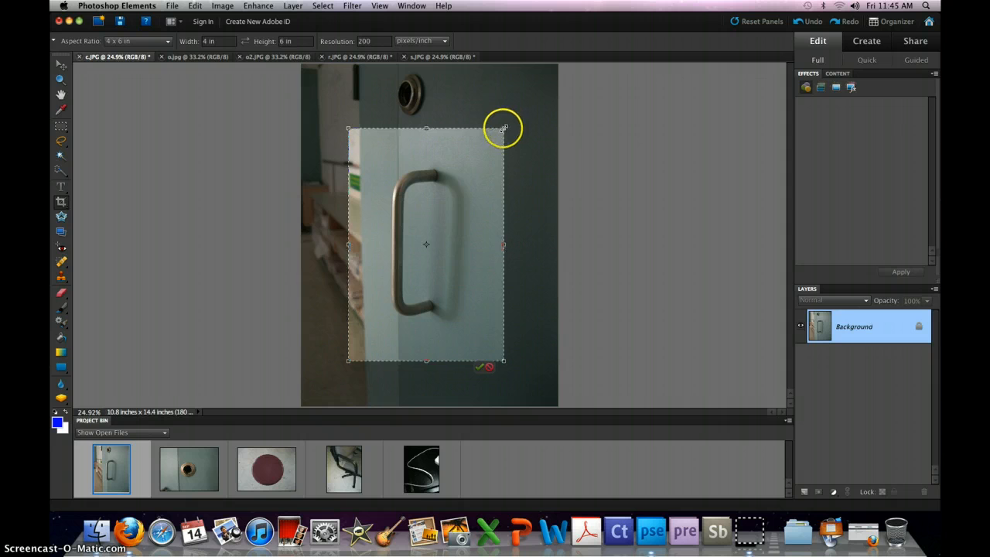
pyautogui.moveTo(489, 131); pyautogui.dragTo(422, 126)
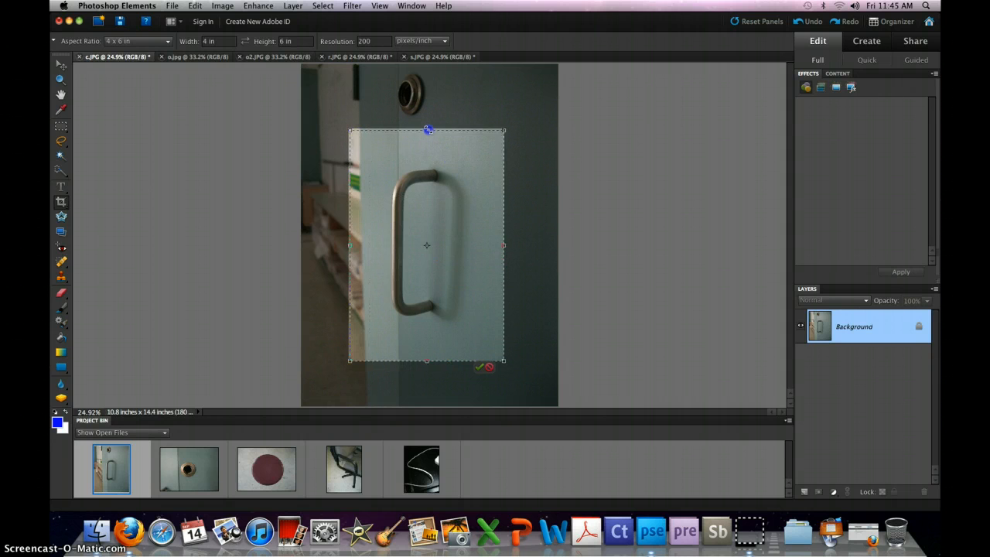
pyautogui.moveTo(503, 259); pyautogui.dragTo(429, 251)
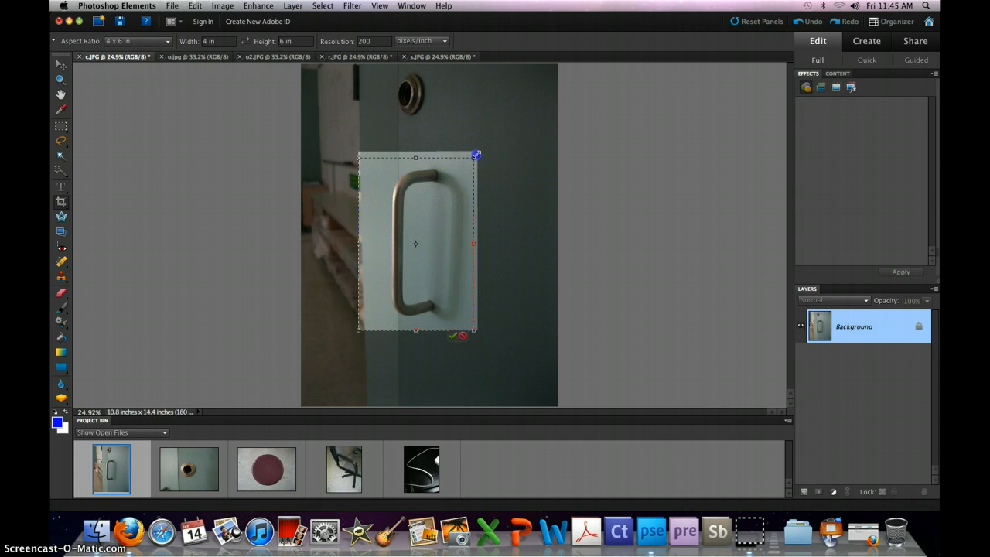
pyautogui.moveTo(476, 155); pyautogui.dragTo(477, 154)
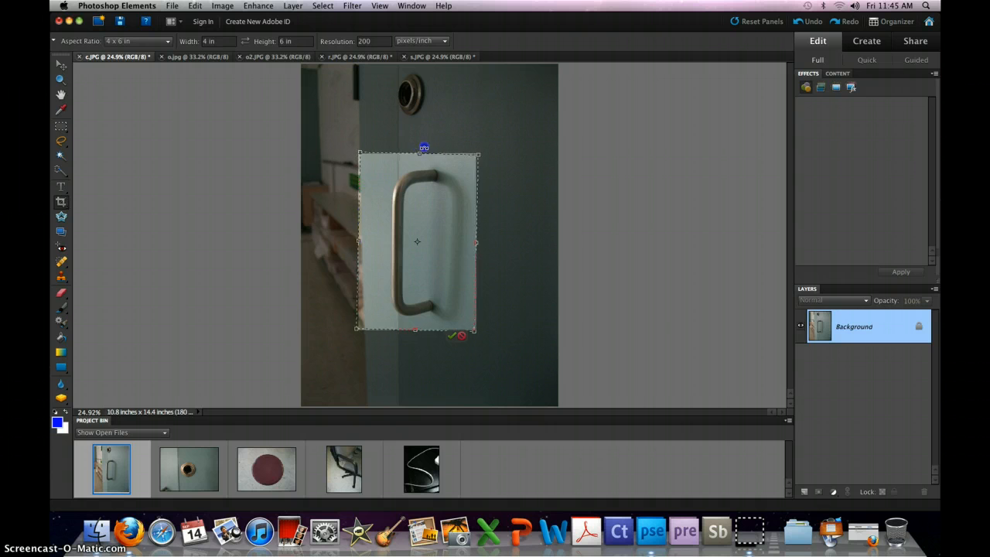
# Step: Try rotating and tightening the crop frame around the door handle, apply the crop to c.JPG and undo it
pyautogui.moveTo(515, 218); pyautogui.dragTo(446, 347)
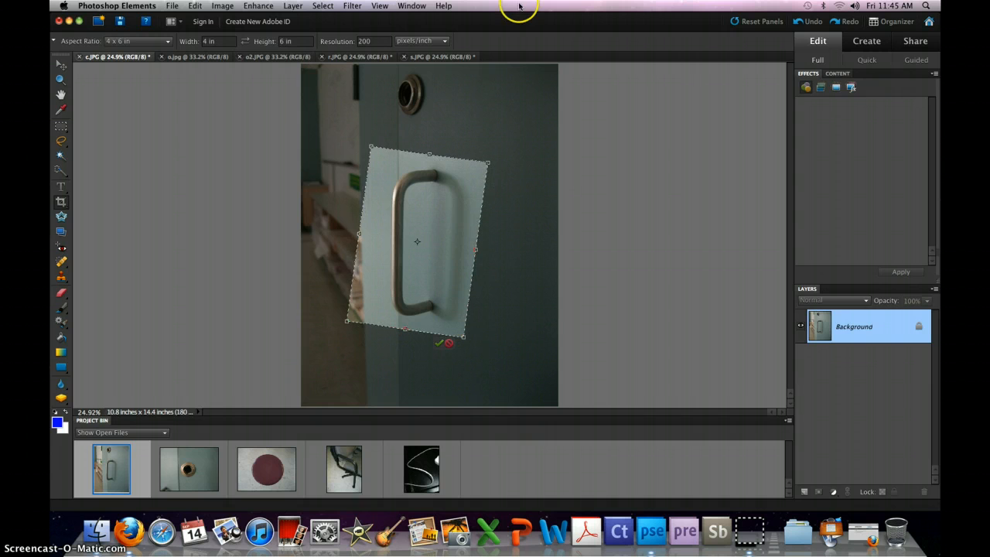
pyautogui.click(490, 161)
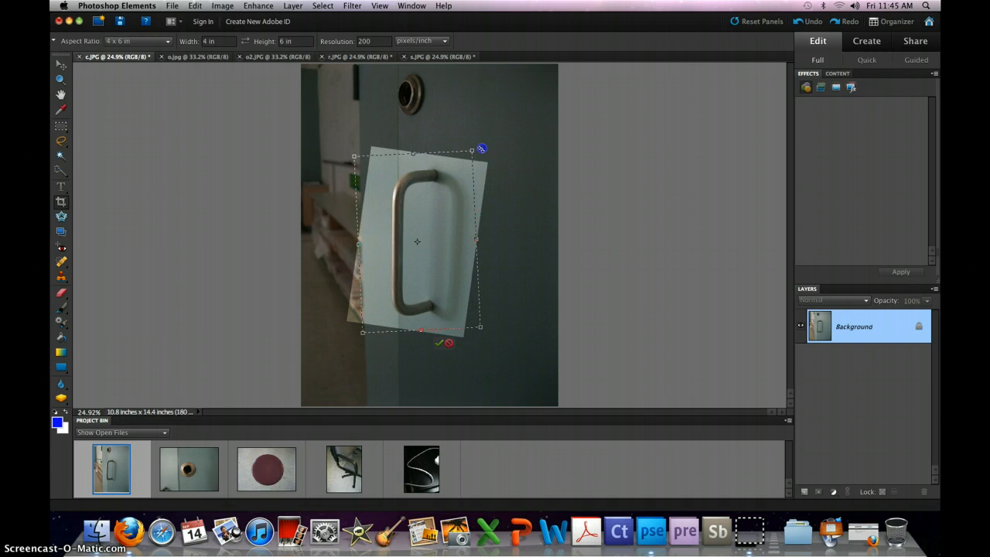
pyautogui.moveTo(481, 149); pyautogui.dragTo(466, 166)
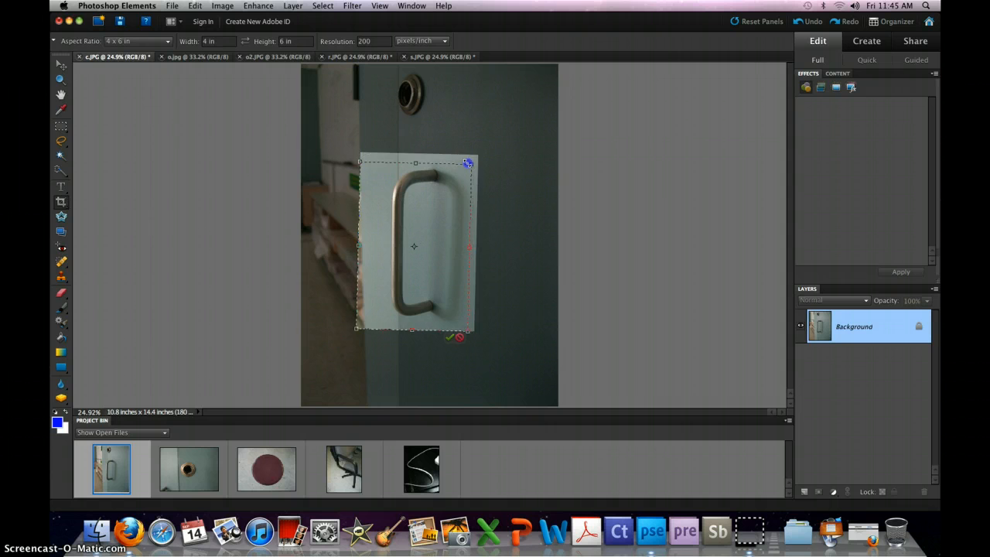
pyautogui.moveTo(433, 227); pyautogui.dragTo(449, 211)
pyautogui.doubleClick(449, 213)
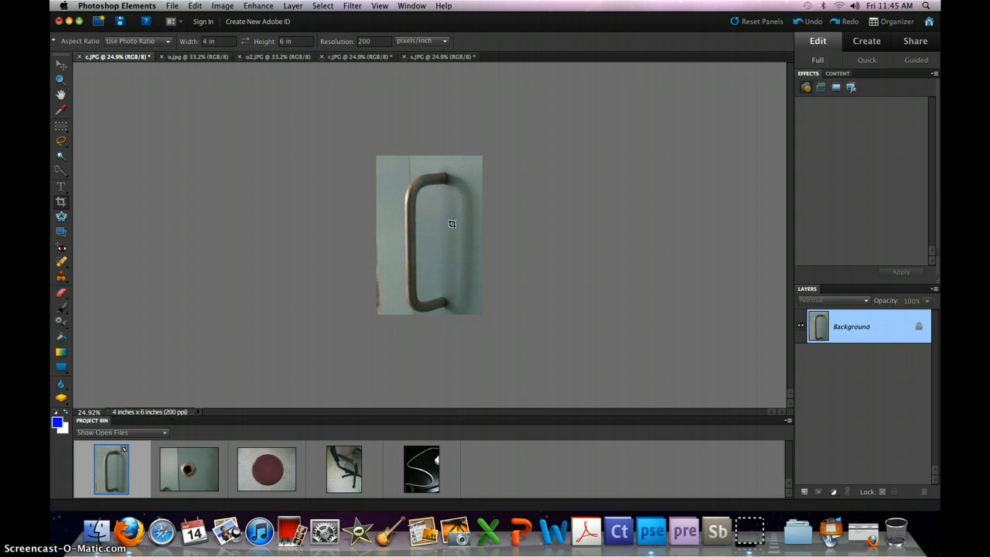
pyautogui.click(798, 22)
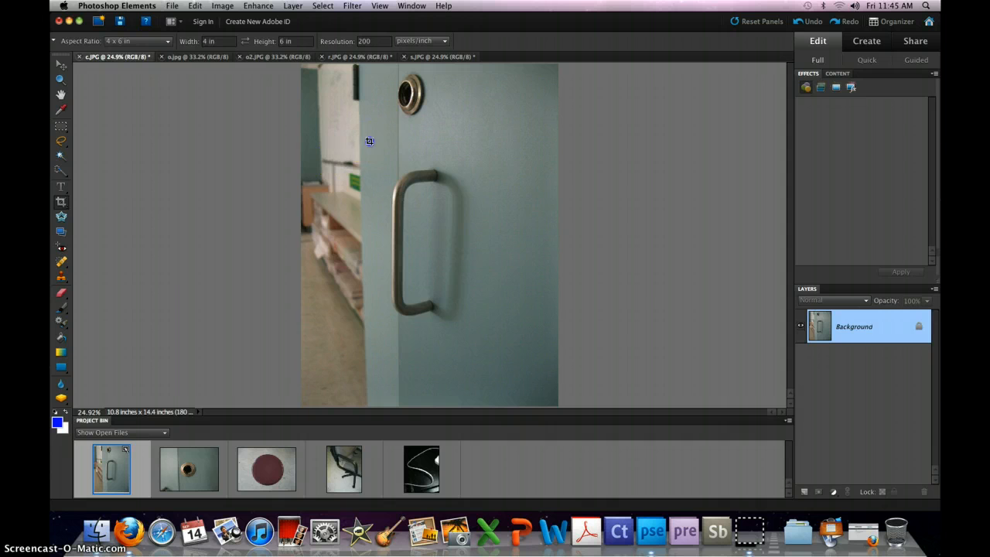
# Step: Draw a new upright 4 x 6 in crop frame around the door handle in c.JPG, shrink it and move it over the C shape
pyautogui.moveTo(370, 141); pyautogui.dragTo(491, 348)
pyautogui.moveTo(468, 190); pyautogui.dragTo(455, 200)
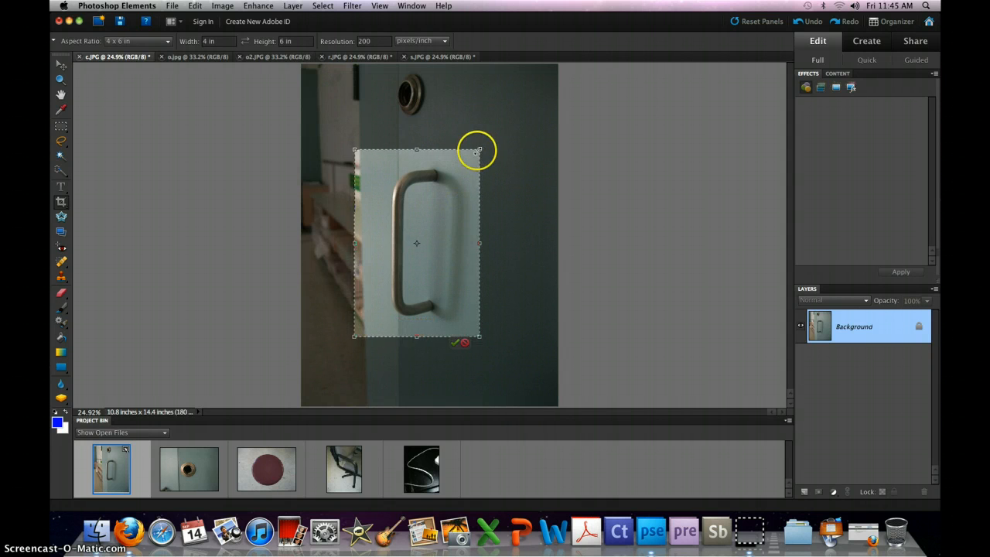
pyautogui.moveTo(481, 152); pyautogui.dragTo(467, 167)
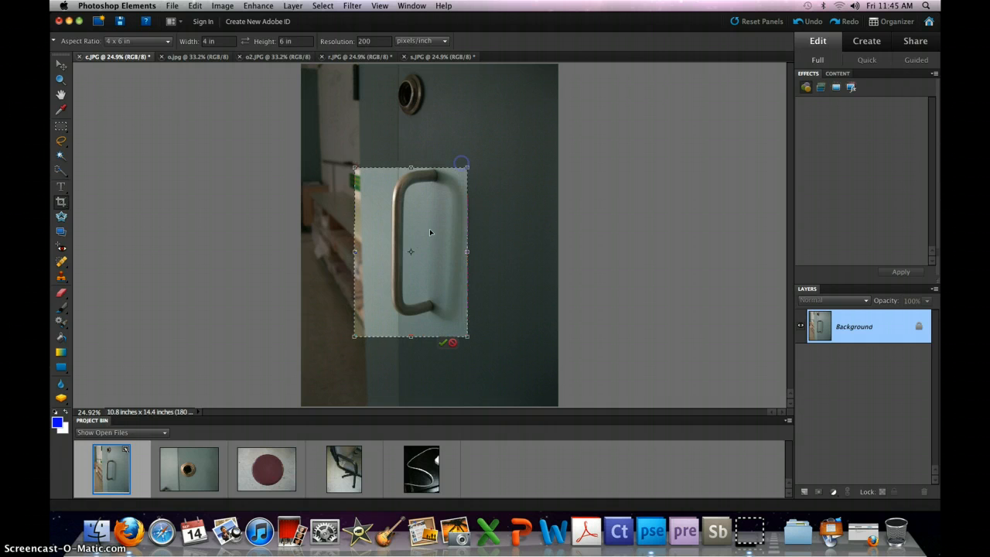
pyautogui.moveTo(440, 214); pyautogui.dragTo(445, 215)
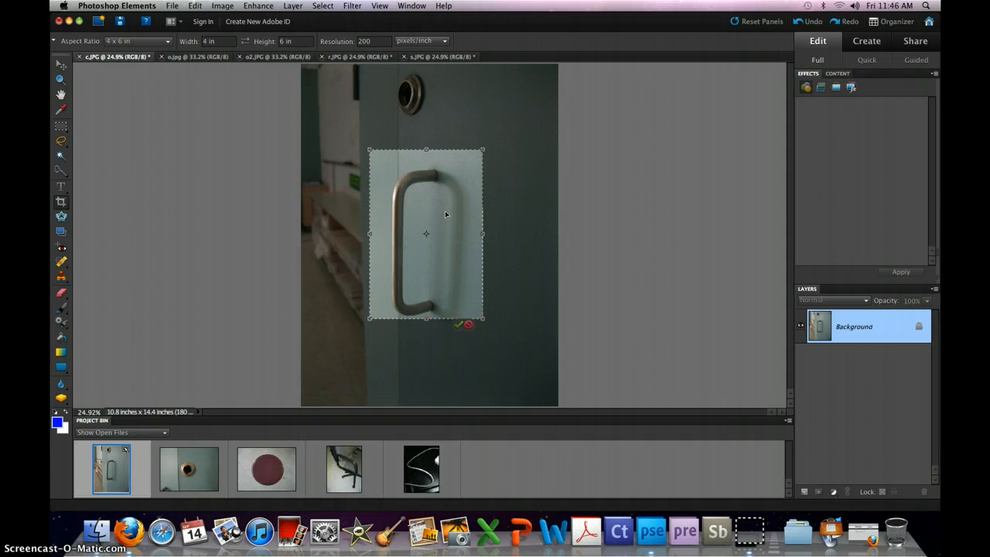
# Step: Nudge the crop frame slightly down and left to center the C-shaped handle, and apply the crop to c.JPG
pyautogui.press('Up')
pyautogui.press('Up')
pyautogui.press('Up')
pyautogui.press('Down')
pyautogui.press('Down')
pyautogui.press('Down')
pyautogui.press('Down')
pyautogui.press('Down')
pyautogui.press('Down')
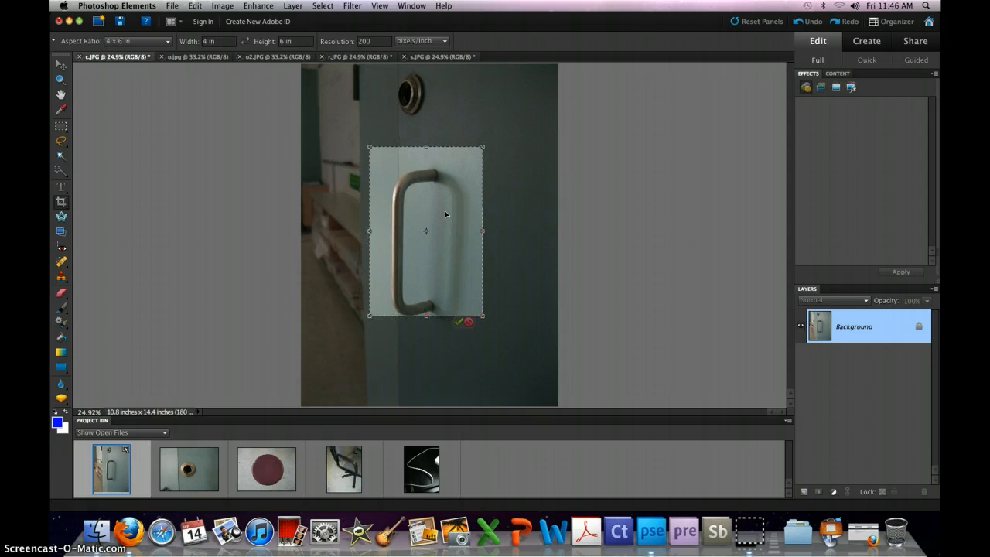
pyautogui.press('Down')
pyautogui.press('Down')
pyautogui.press('Down')
pyautogui.press('Down')
pyautogui.press('Down')
pyautogui.press('Down')
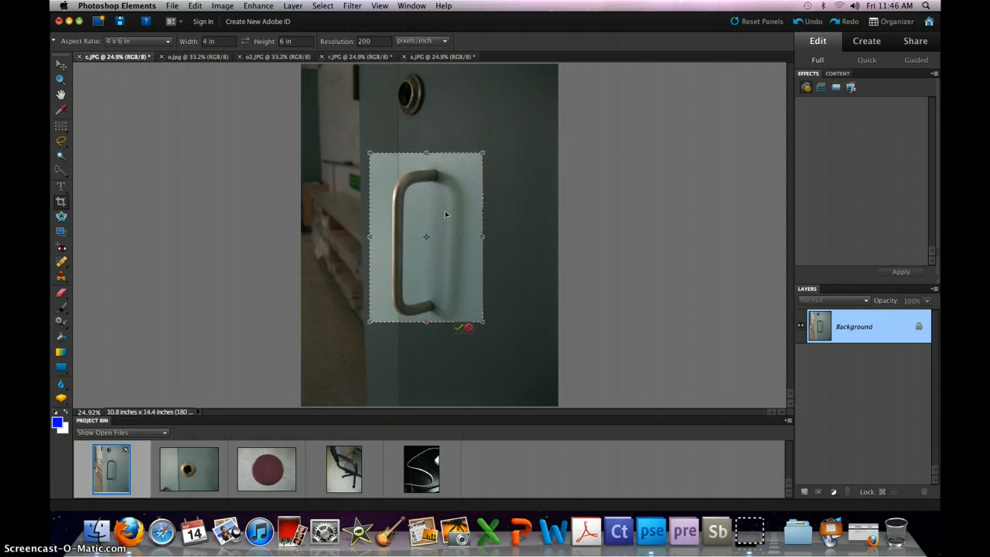
pyautogui.press('Left')
pyautogui.press('Left')
pyautogui.press('Left')
pyautogui.press('Left')
pyautogui.press('Left')
pyautogui.press('Left')
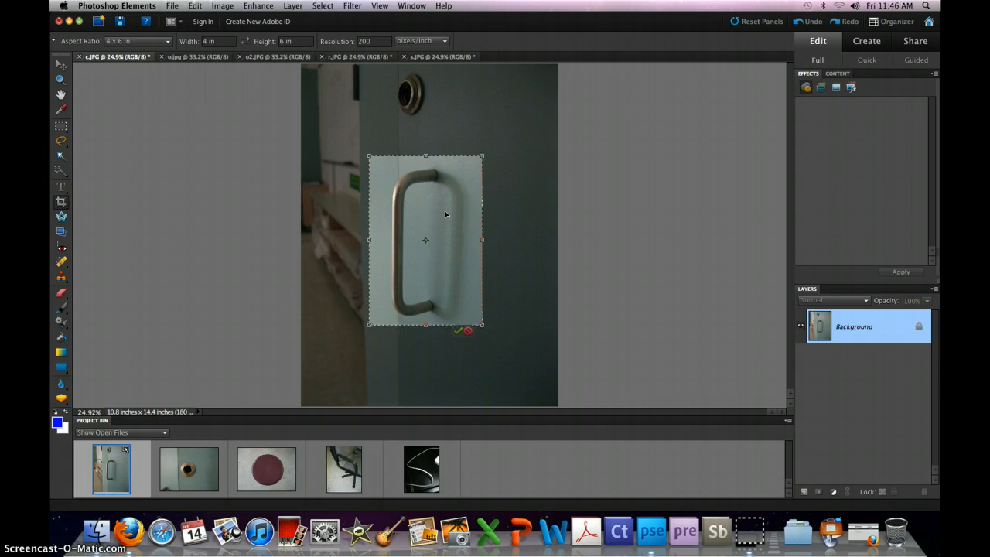
pyautogui.press('Left')
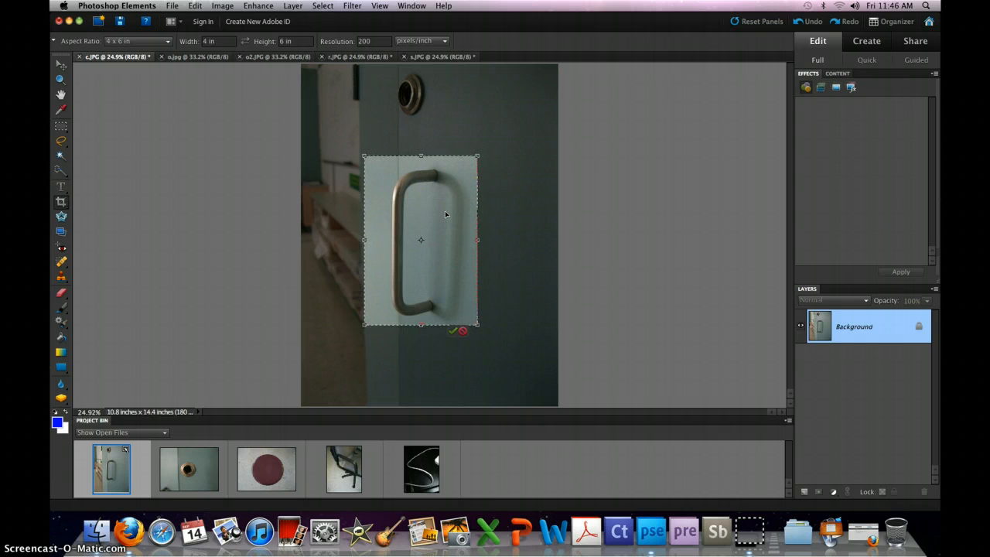
pyautogui.press('Down')
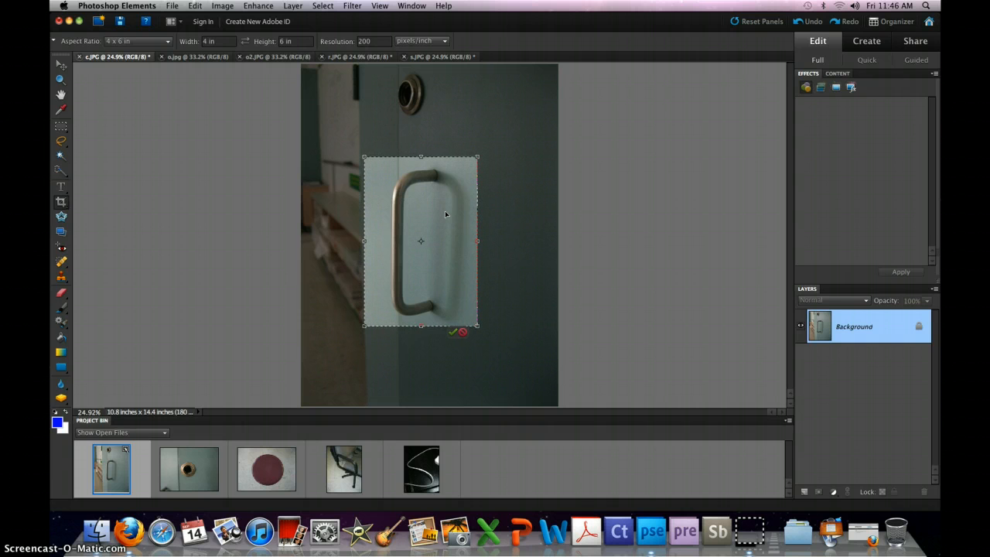
pyautogui.click(453, 333)
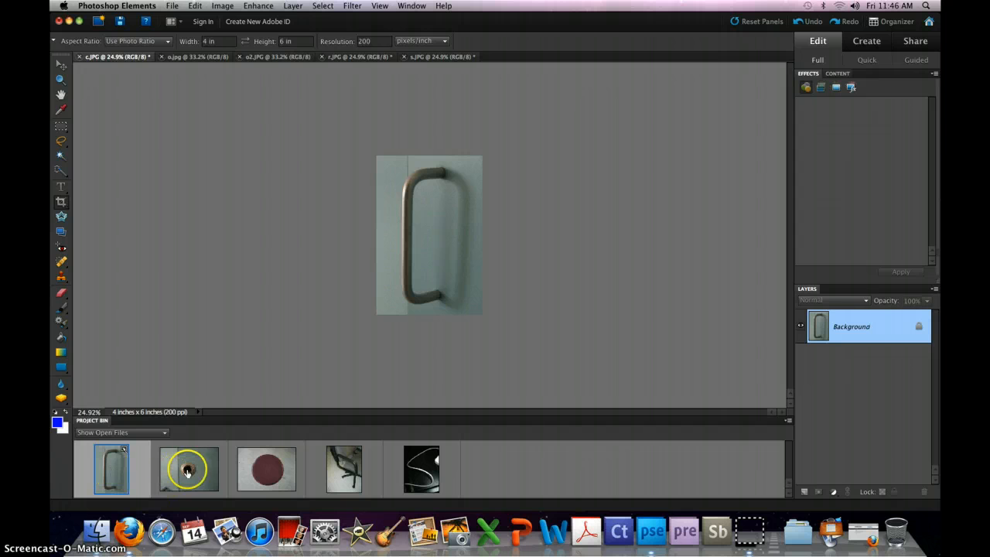
# Step: Bring the chair photo r.JPG to the front
pyautogui.click(346, 472)
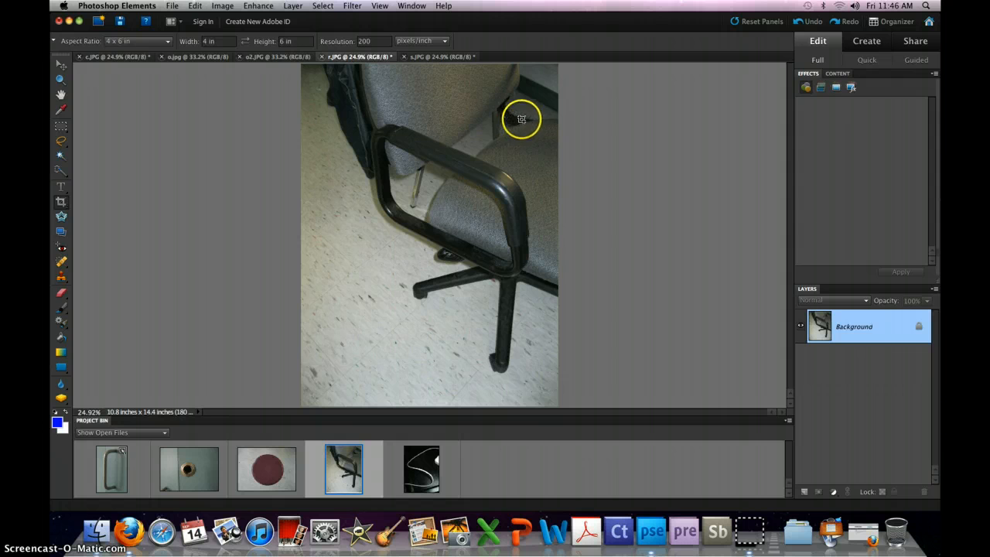
pyautogui.moveTo(521, 116); pyautogui.dragTo(446, 233)
pyautogui.moveTo(353, 343); pyautogui.dragTo(351, 377)
pyautogui.moveTo(489, 293); pyautogui.dragTo(496, 292)
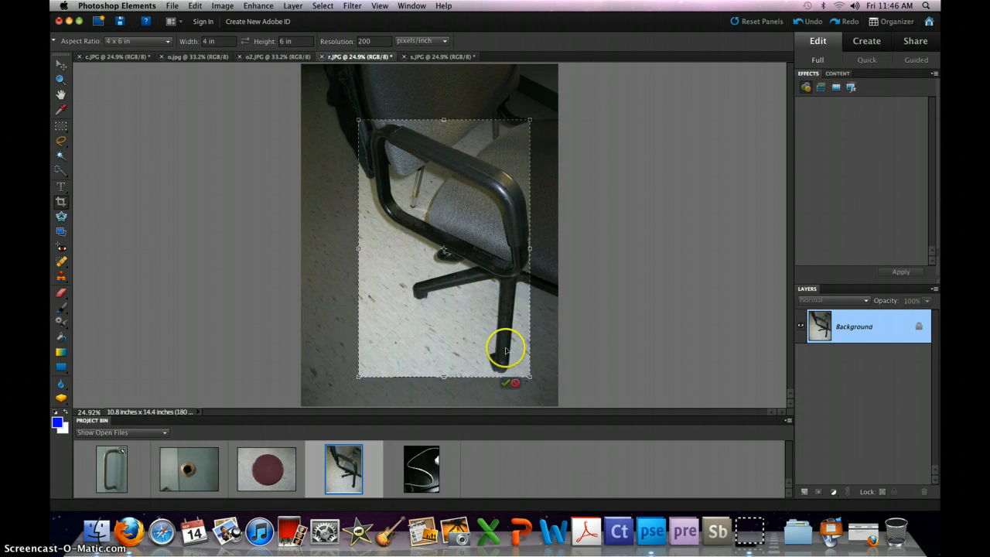
pyautogui.click(516, 387)
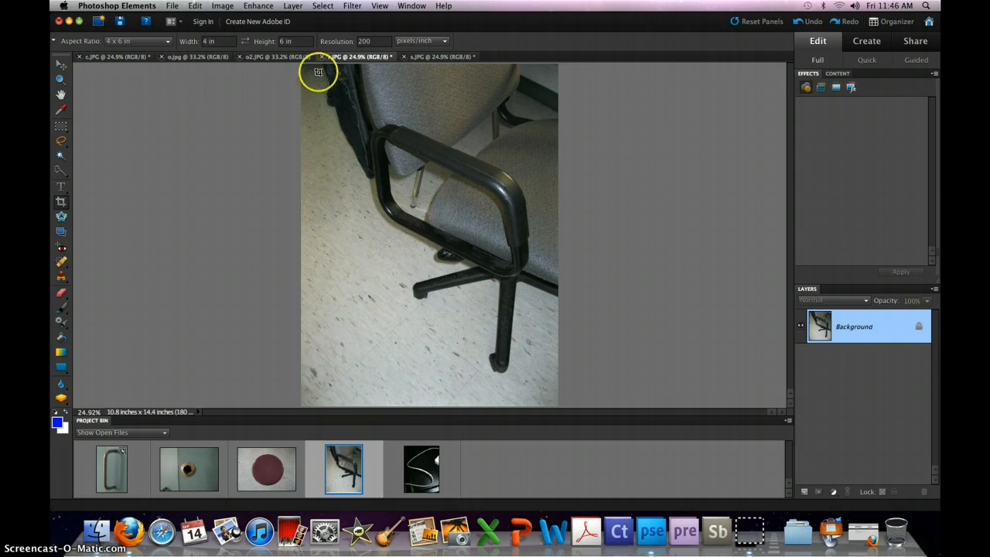
# Step: Flip the r.JPG image horizontally so the chair's armrest and leg read as an R
pyautogui.click(221, 7)
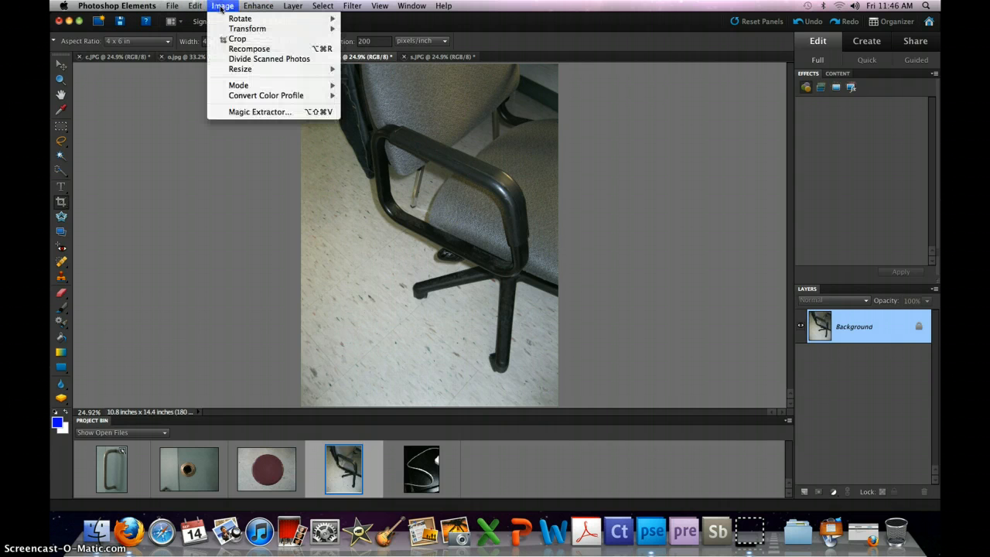
pyautogui.moveTo(236, 18)
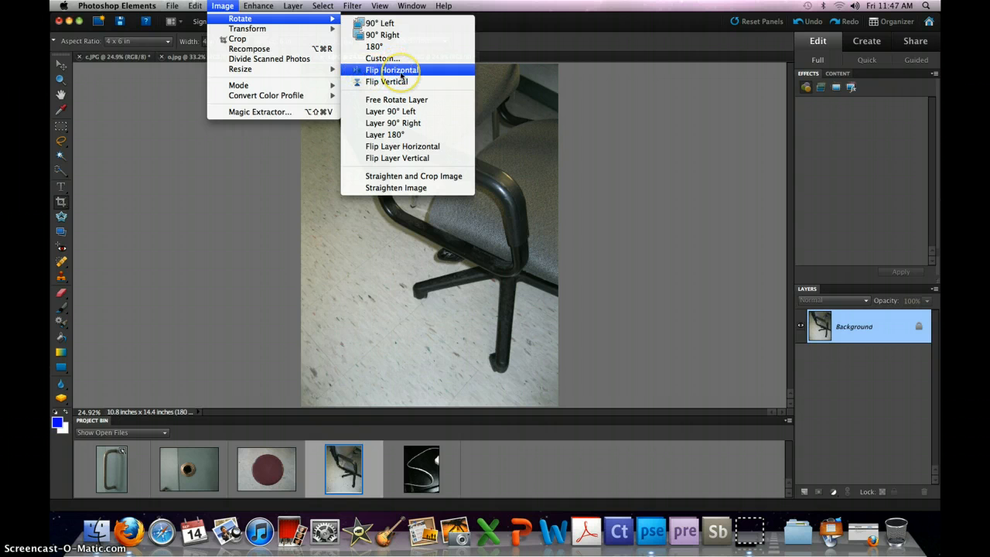
pyautogui.click(395, 70)
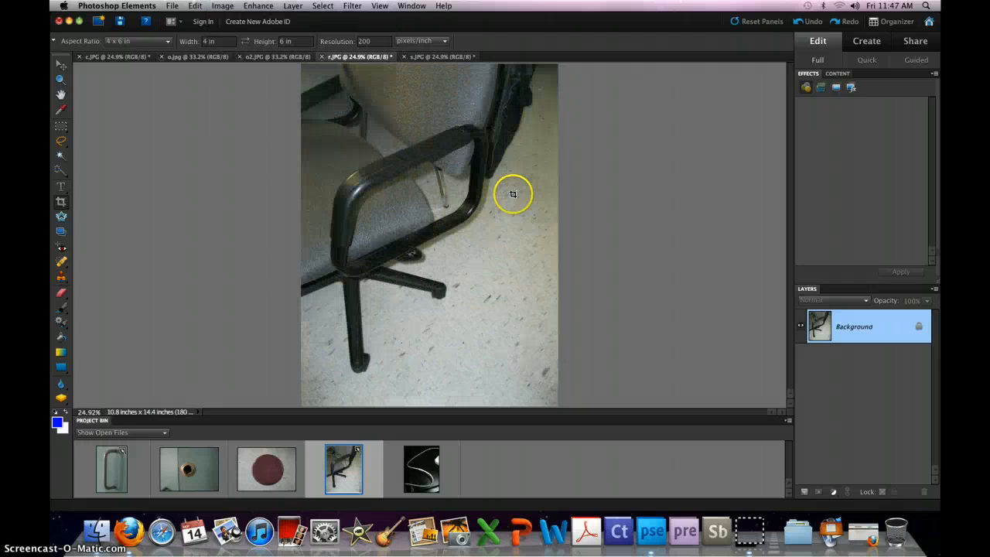
# Step: Crop r.JPG to 4 x 6 in with a frame around the R shape formed by the chair's armrest and legs
pyautogui.moveTo(317, 105); pyautogui.dragTo(525, 371)
pyautogui.moveTo(429, 307); pyautogui.dragTo(434, 313)
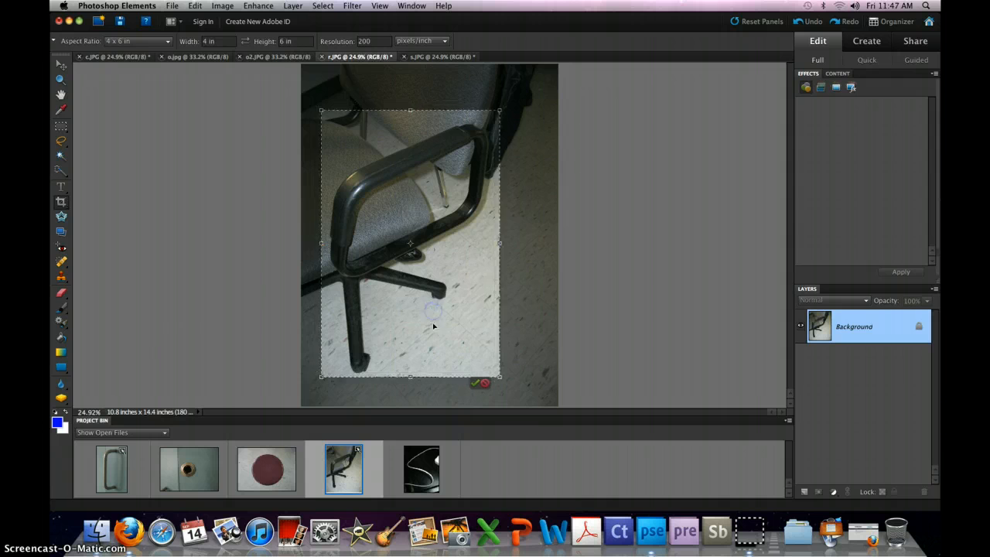
pyautogui.click(471, 378)
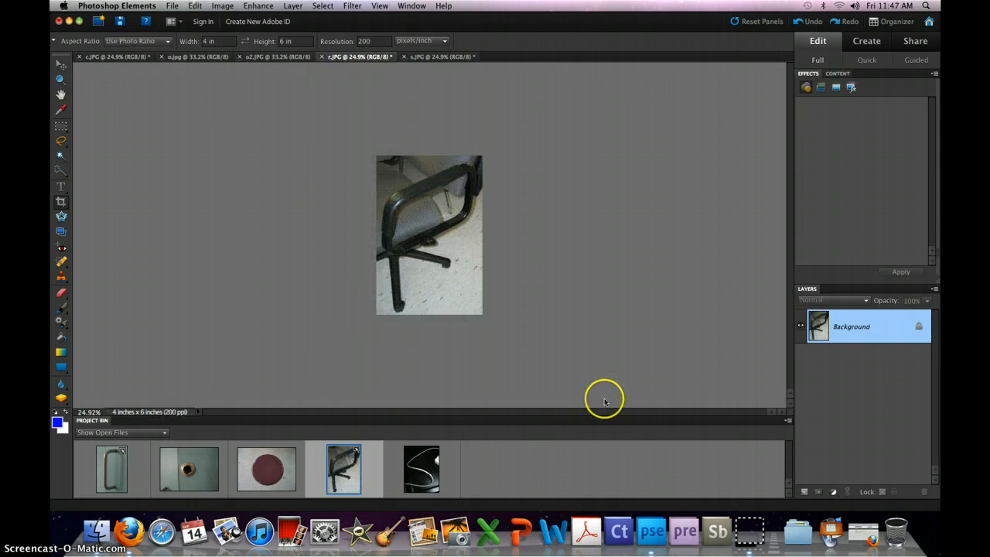